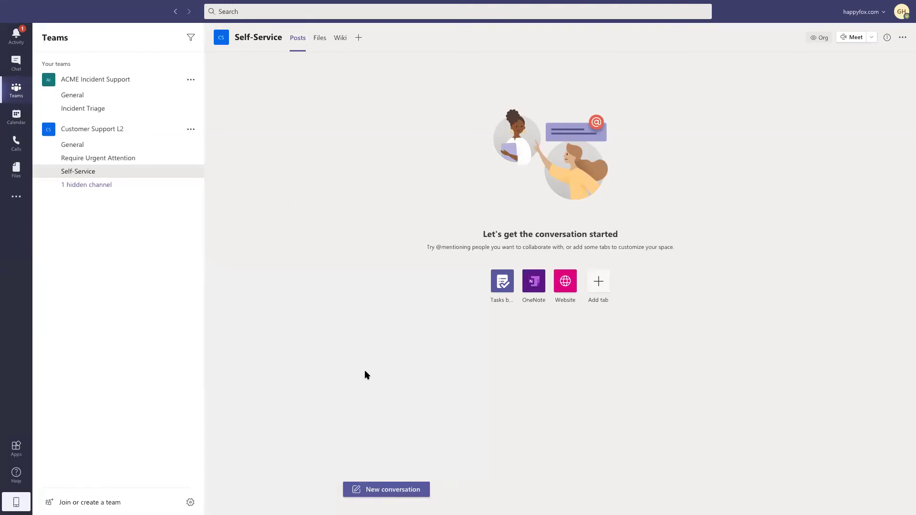
- Start a new conversation in the Self-Service channel that mentions the HappyFox bot with the query "acme app"
left_click(390, 487)
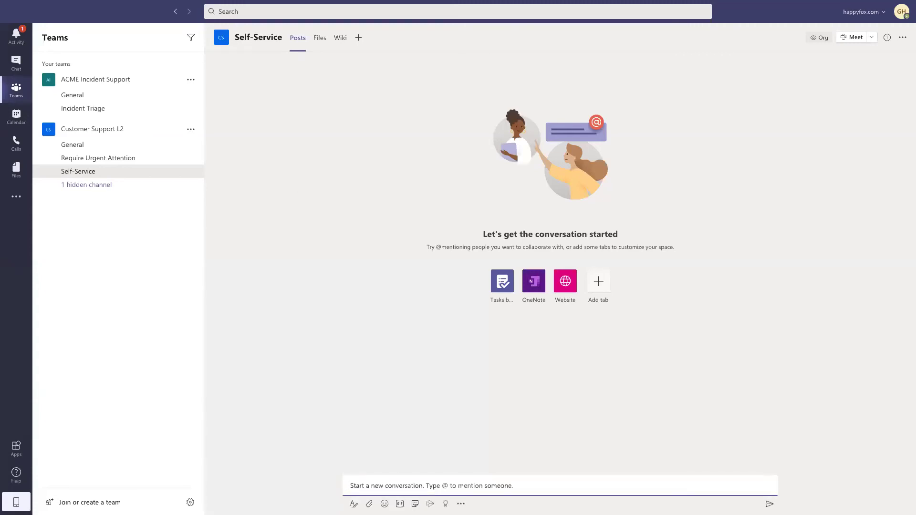
type("@ha")
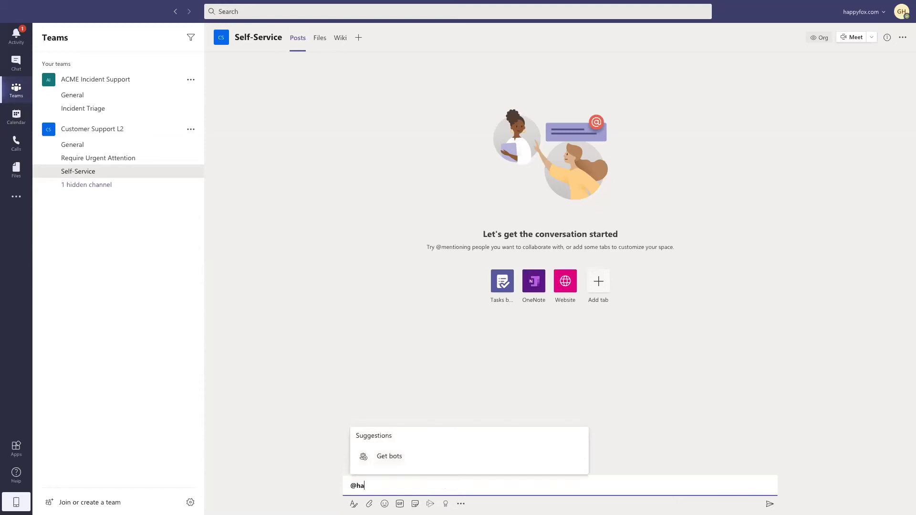
type("ppyfox")
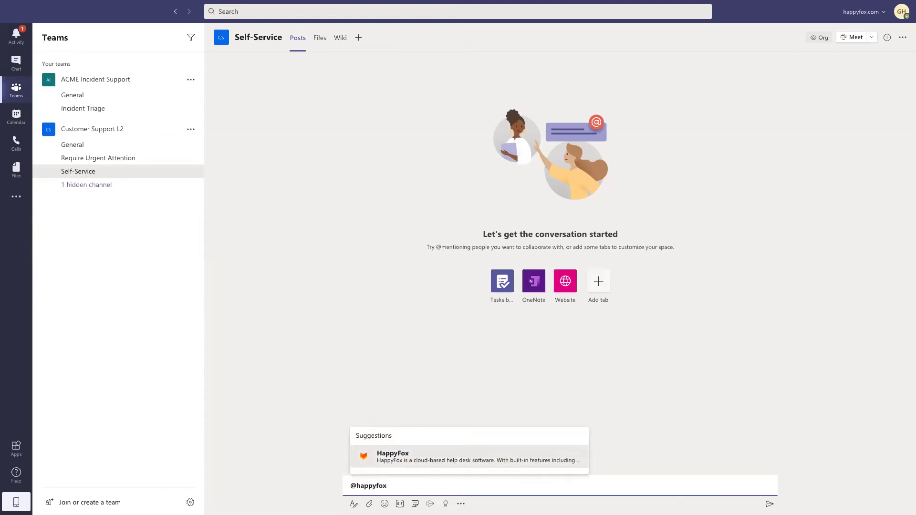
key("Return")
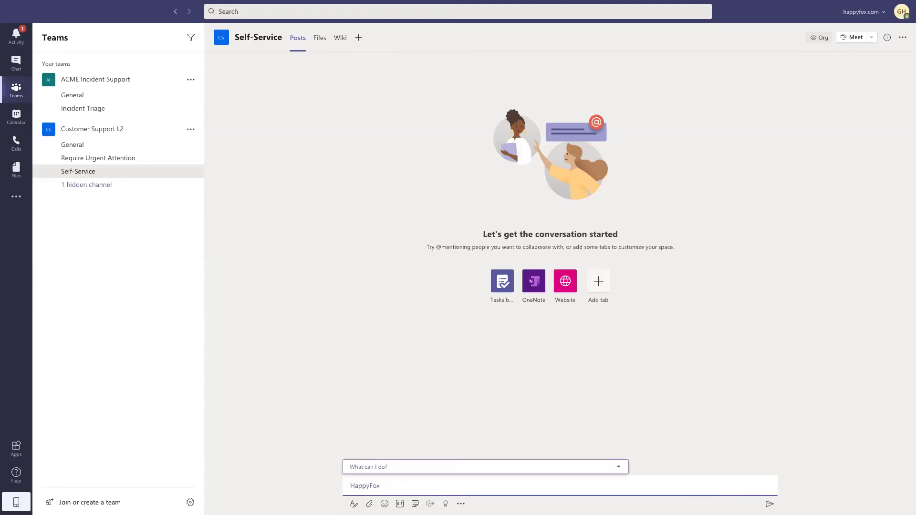
type("acme app")
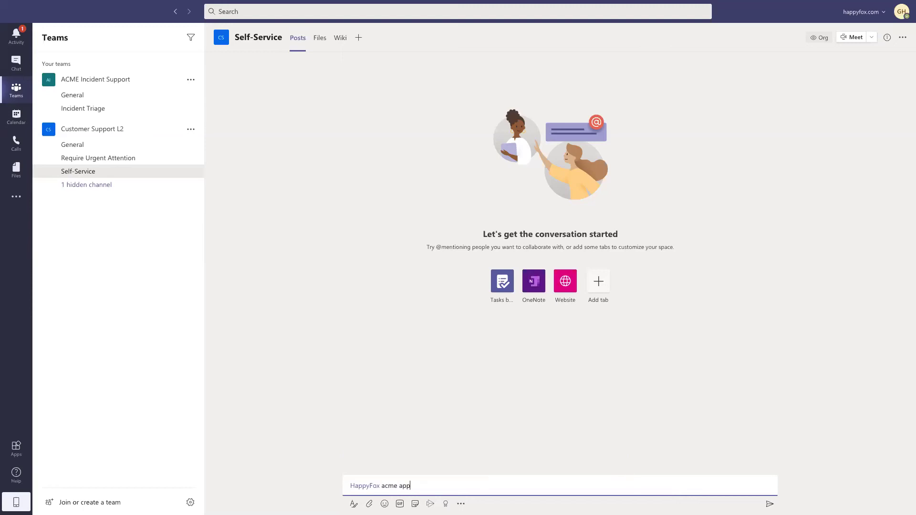
key("Return")
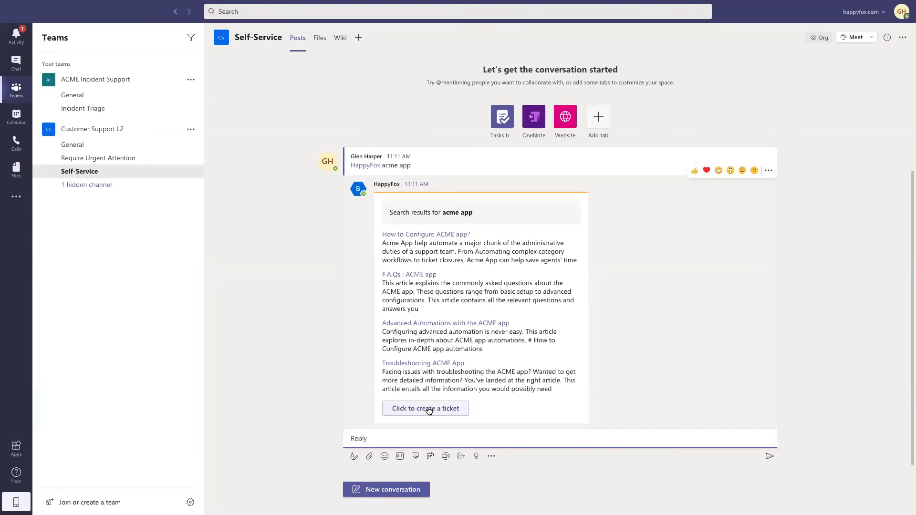
- Create a ticket from the bot's search results with category Advanced Support L2, subject "Acme demo app question" and message "webinar demo"
left_click(426, 409)
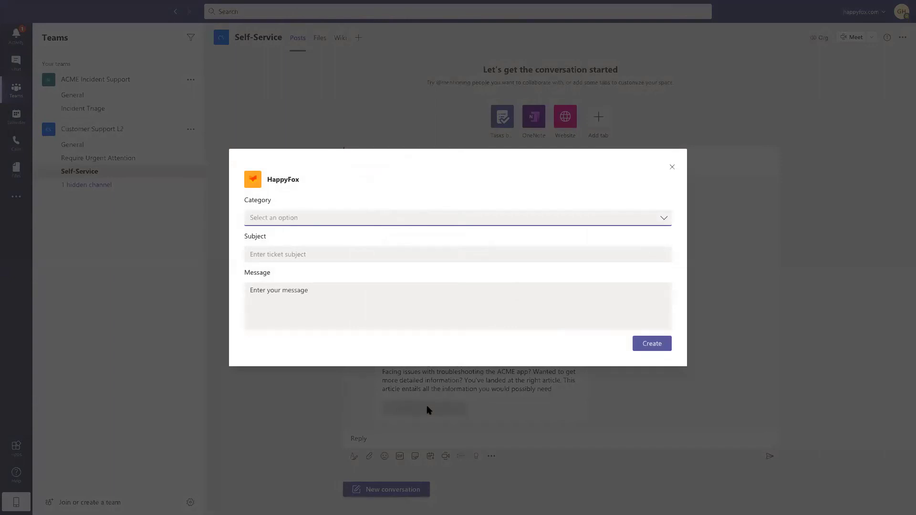
left_click(460, 218)
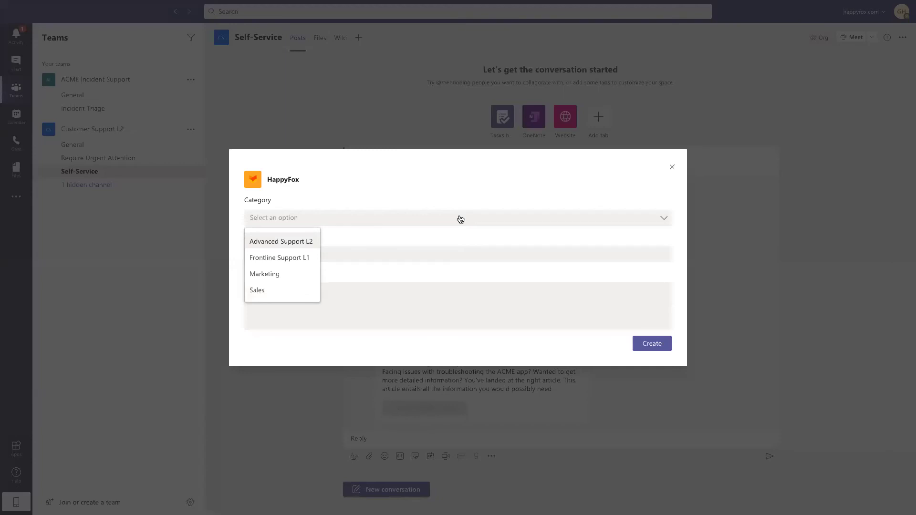
left_click(285, 244)
left_click(309, 259)
type("Acme demo app question")
left_click(308, 280)
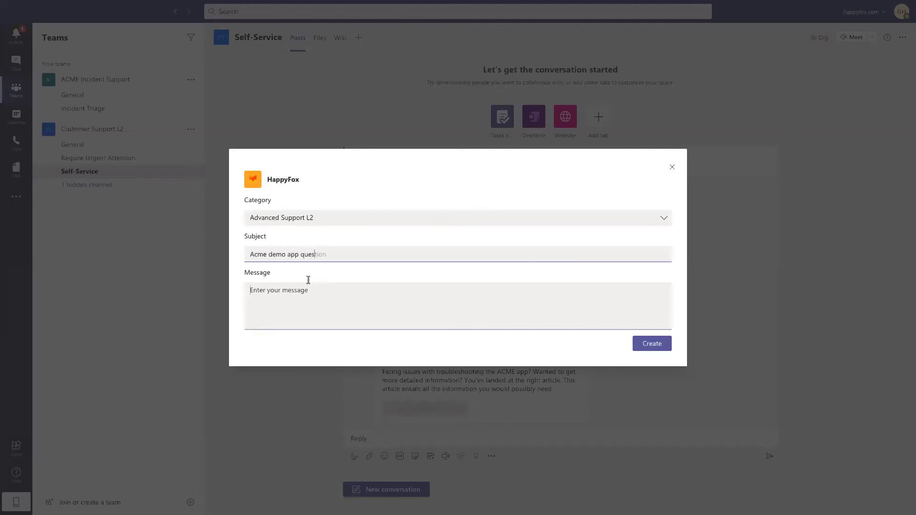
type("webin")
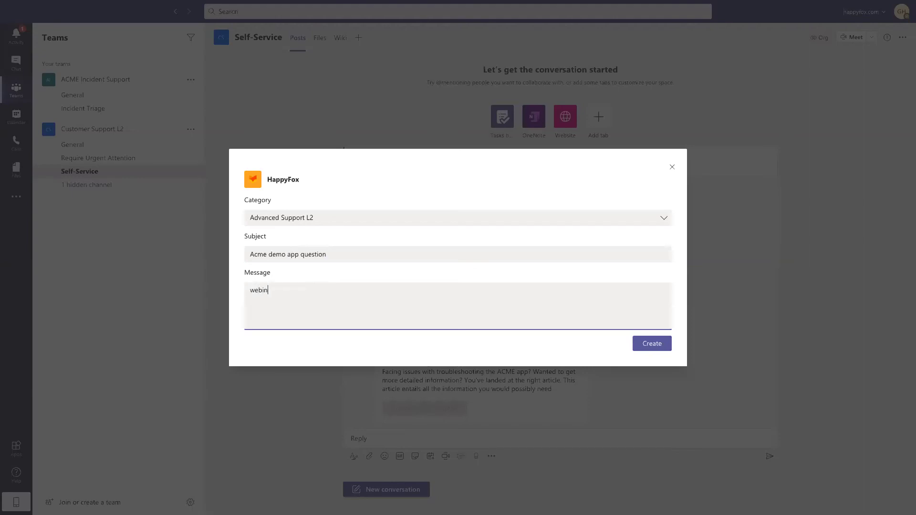
type("ar demo")
left_click(646, 345)
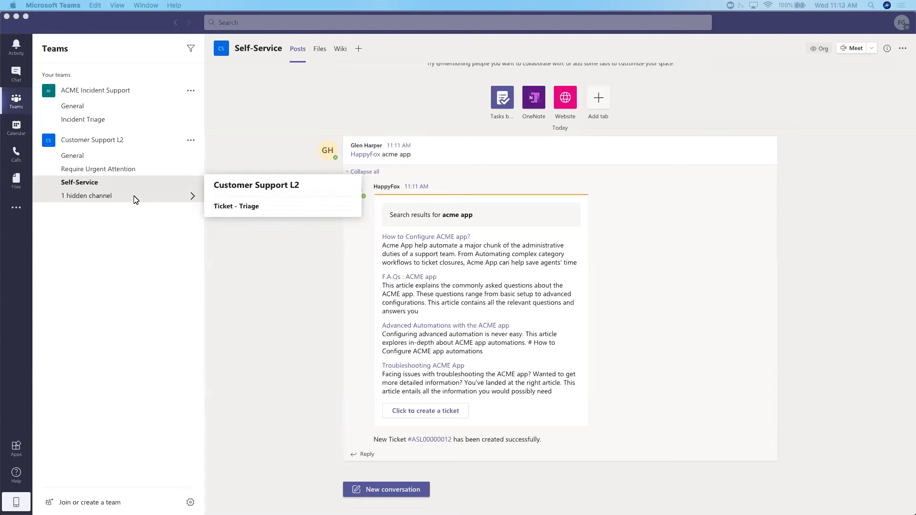
- Open the hidden Ticket - Triage channel and view the property and private note forms on the "Acme demo app question" ticket card
left_click(245, 211)
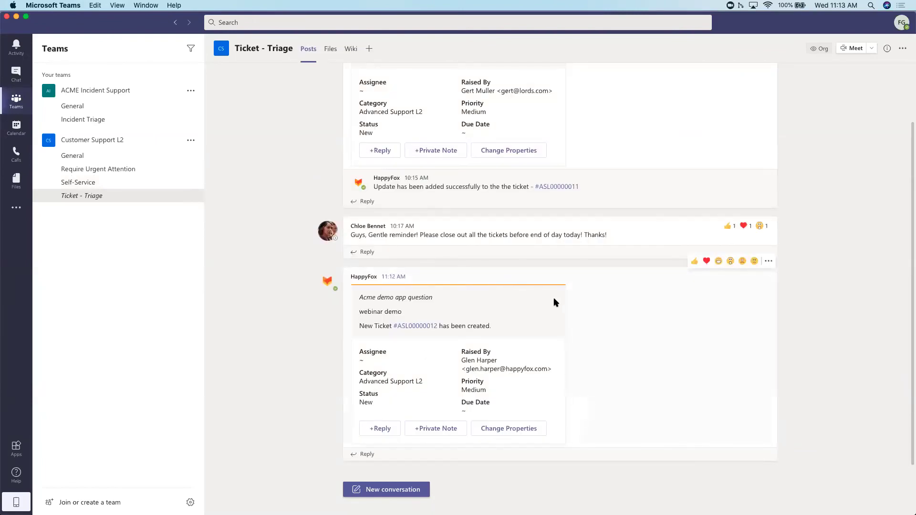
left_click_drag(360, 298, 450, 297)
left_click(450, 298)
left_click(521, 432)
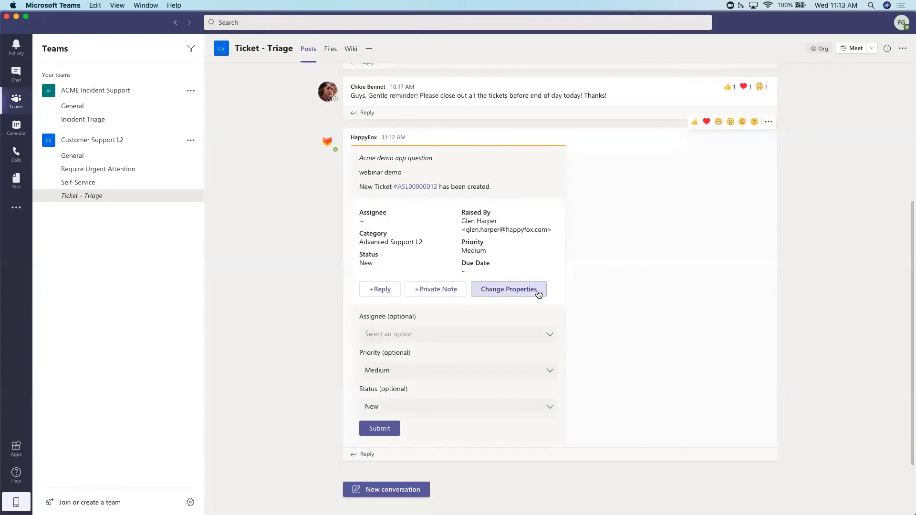
left_click(446, 291)
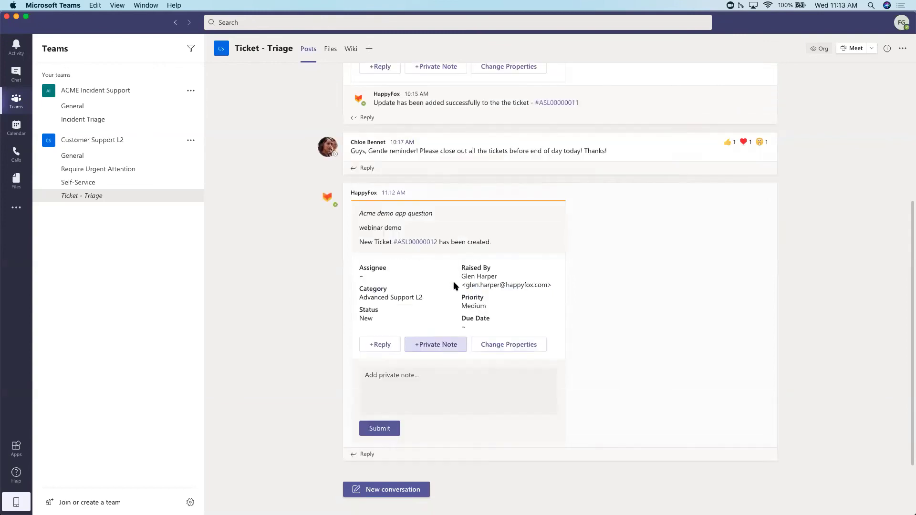
- Submit the reply "How can I help" on the "Acme demo app question" ticket card
left_click(389, 347)
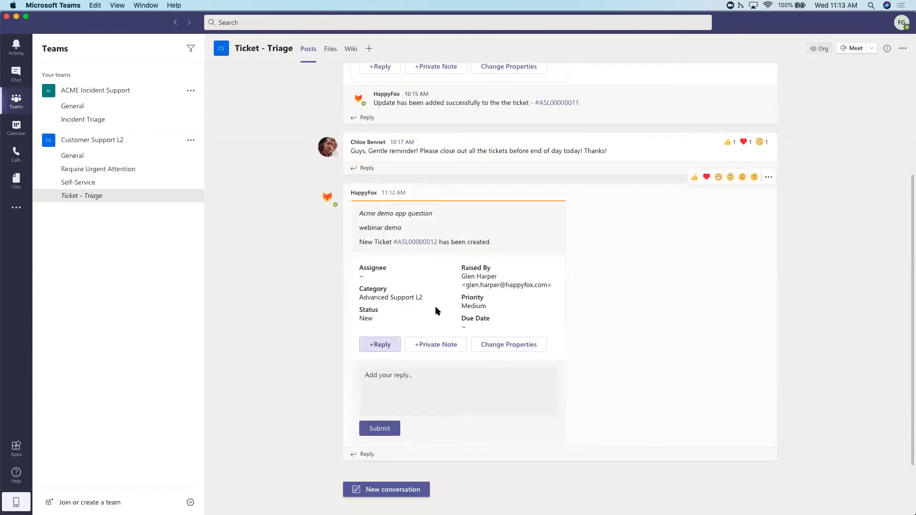
left_click(422, 383)
type("How can I help")
left_click(384, 429)
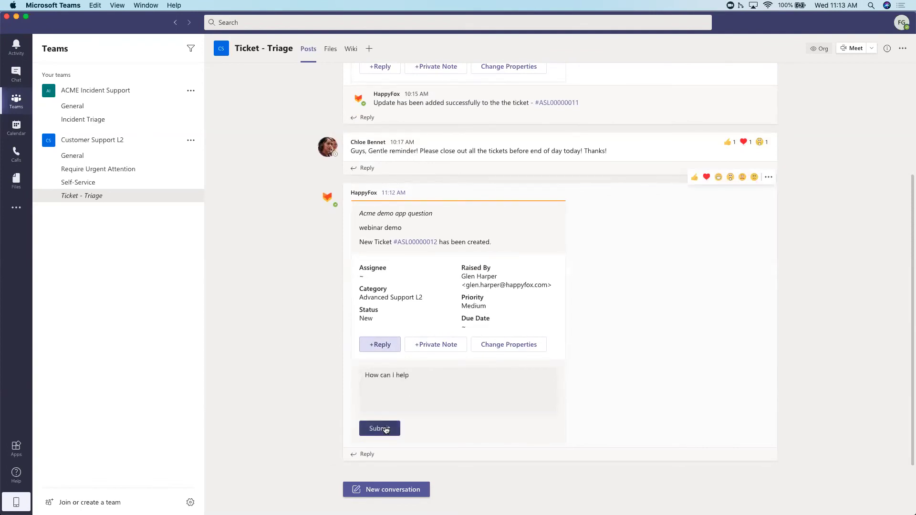
- Switch to HappyFox in Chrome, refresh the pending tickets, and check the "Acme demo app question" ticket for the reply
key("super+Tab")
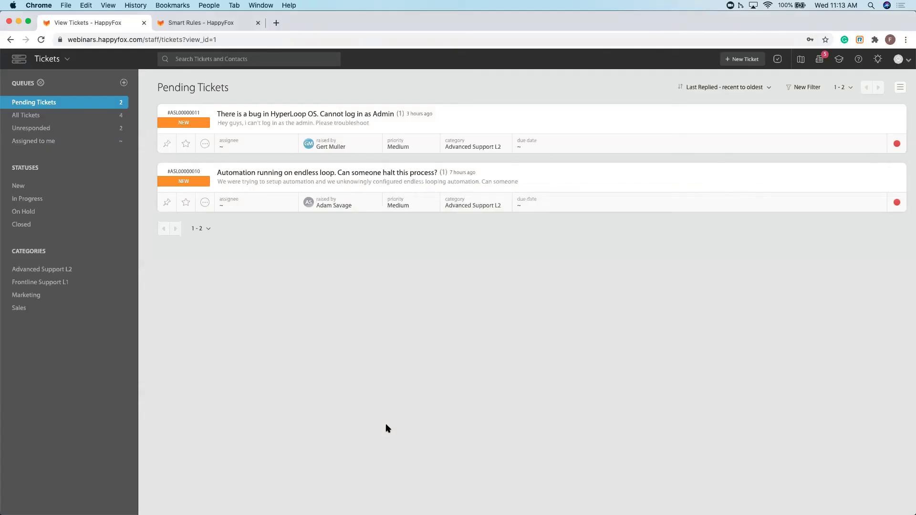
left_click(40, 41)
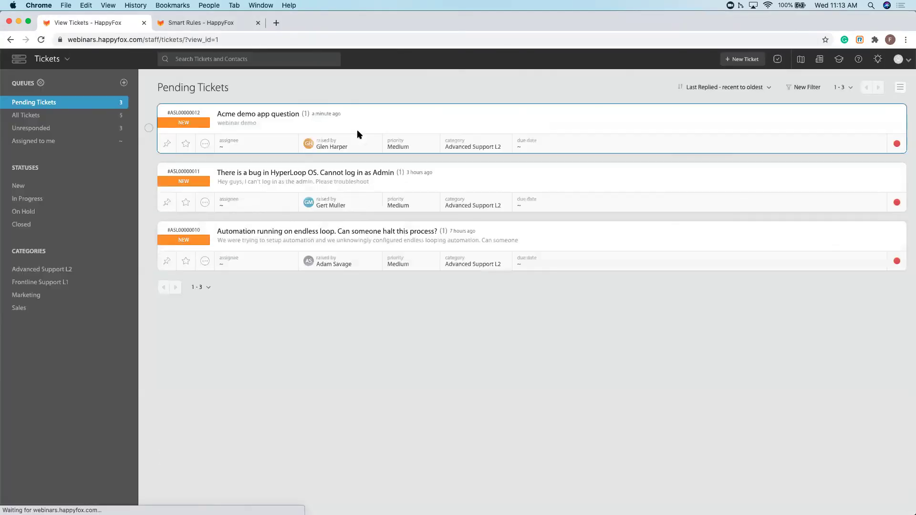
left_click(332, 129)
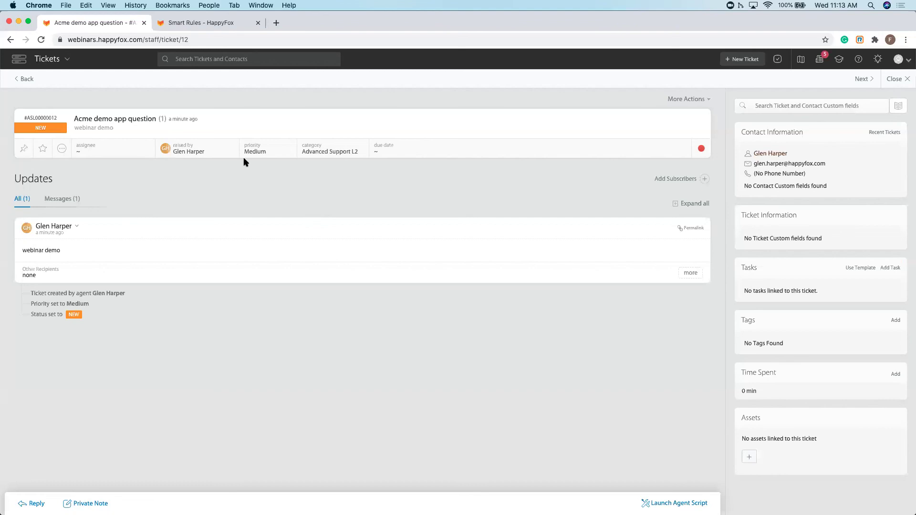
left_click(41, 40)
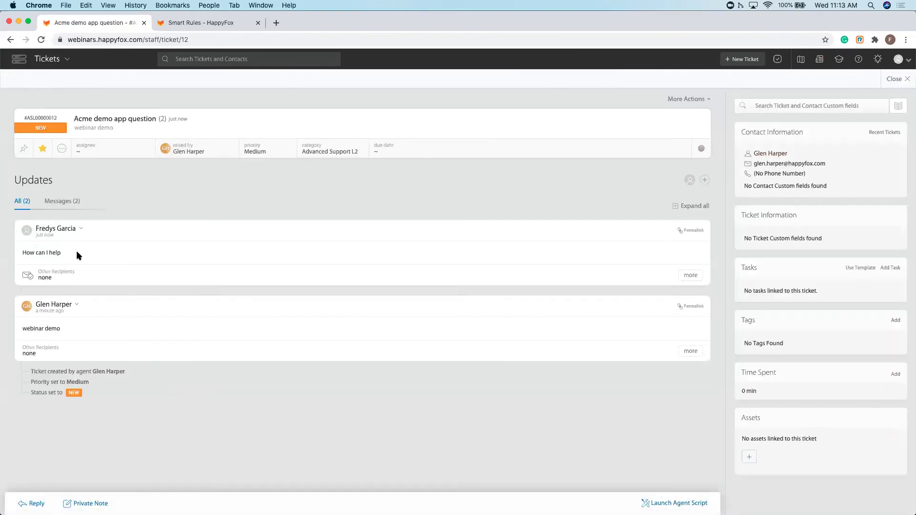
left_click_drag(78, 254, 58, 253)
left_click(31, 251)
left_click(82, 253)
- Review and close the "Smart Rule - Post to MS teams" details, and set the pending HyperLoop OS bug ticket's priority to High
left_click(198, 25)
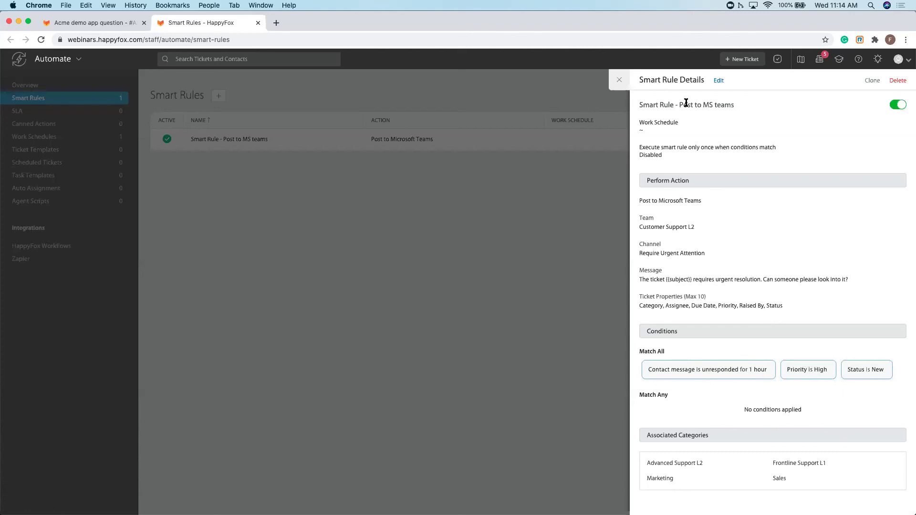
left_click(619, 79)
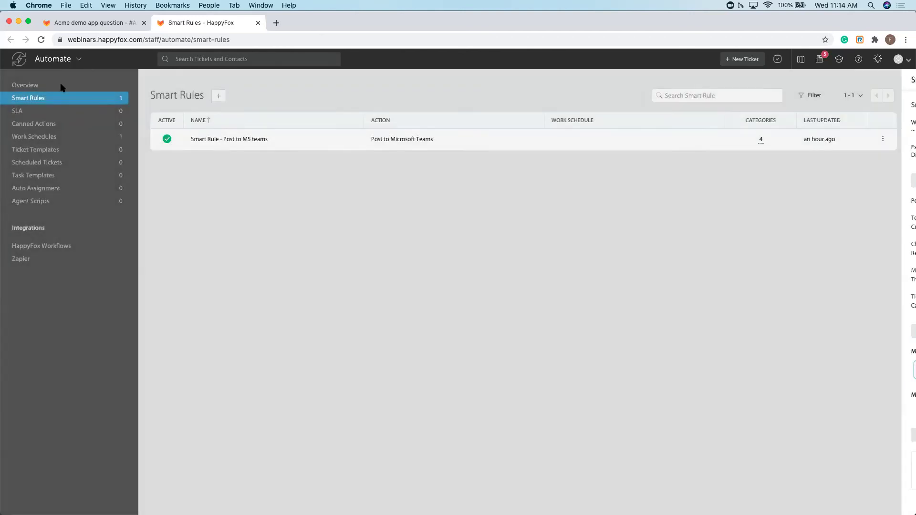
left_click(58, 60)
left_click(39, 133)
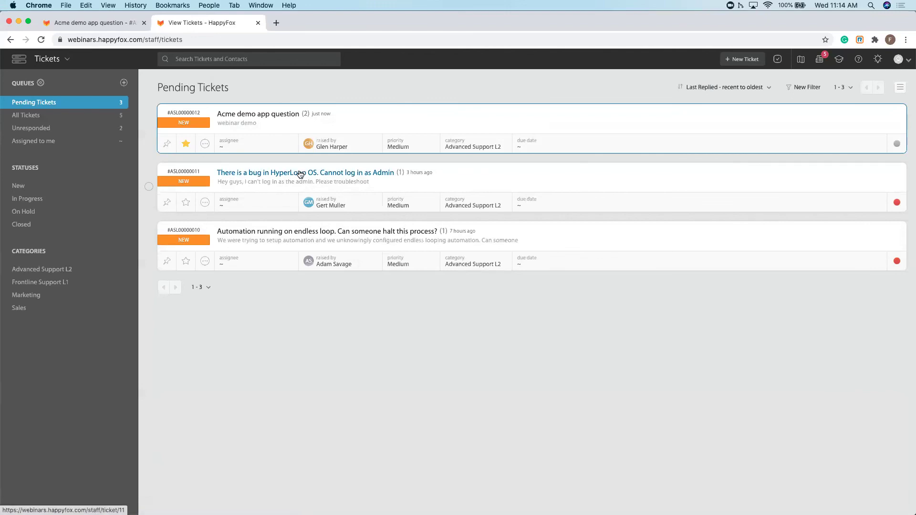
left_click(420, 204)
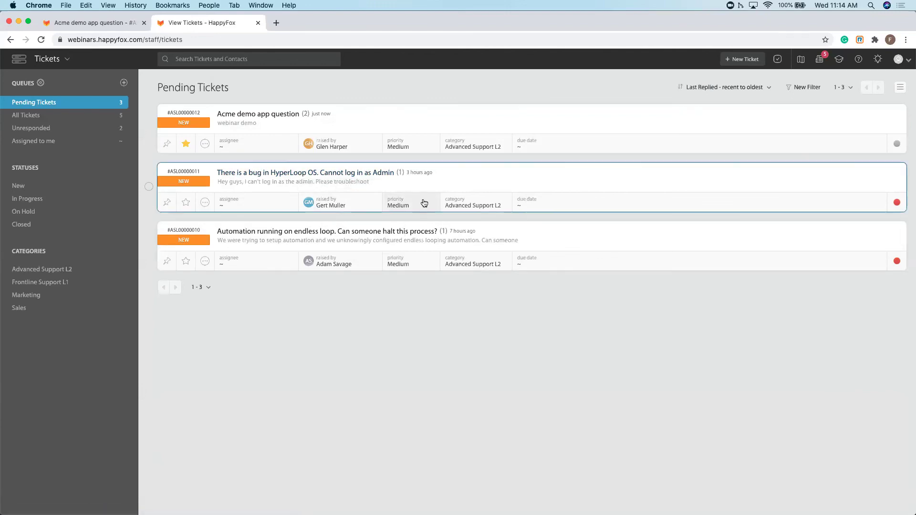
left_click(411, 284)
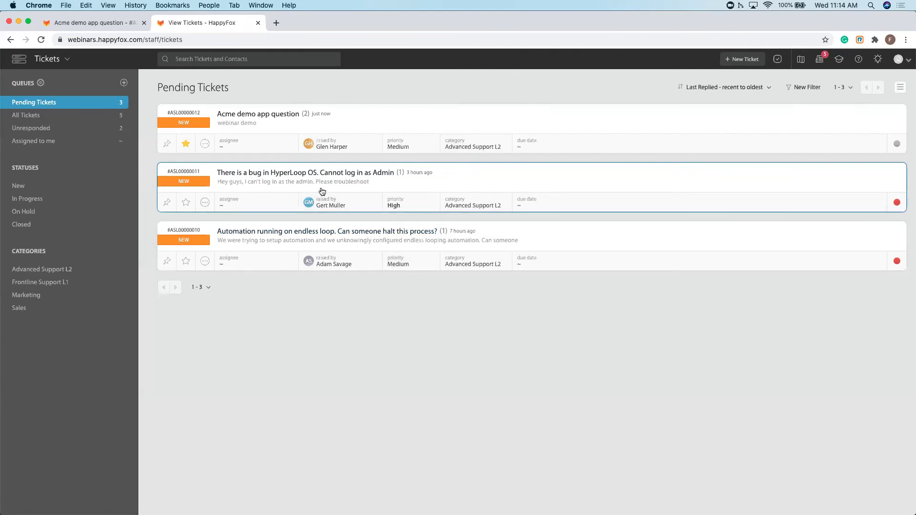
- Switch to Microsoft Teams and examine the HappyFox post about the HyperLoop OS bug in the Require Urgent Attention channel
key("super+Tab")
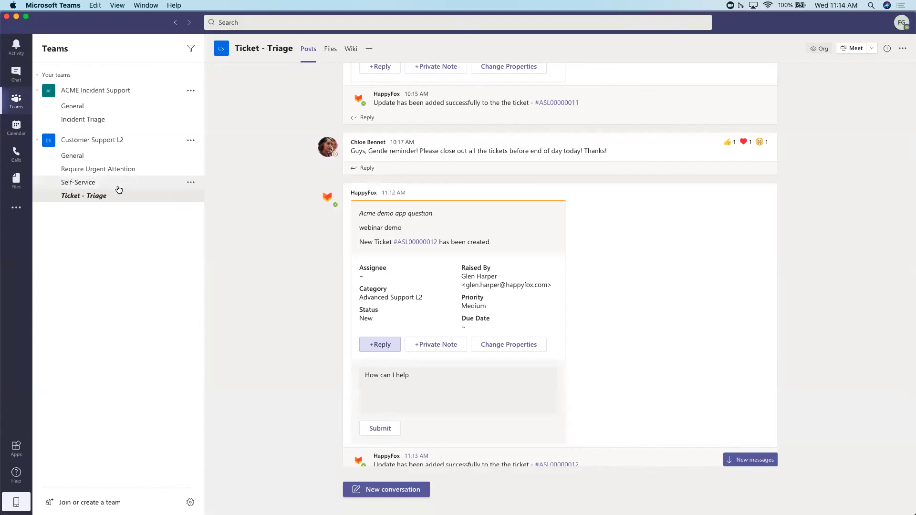
left_click(125, 171)
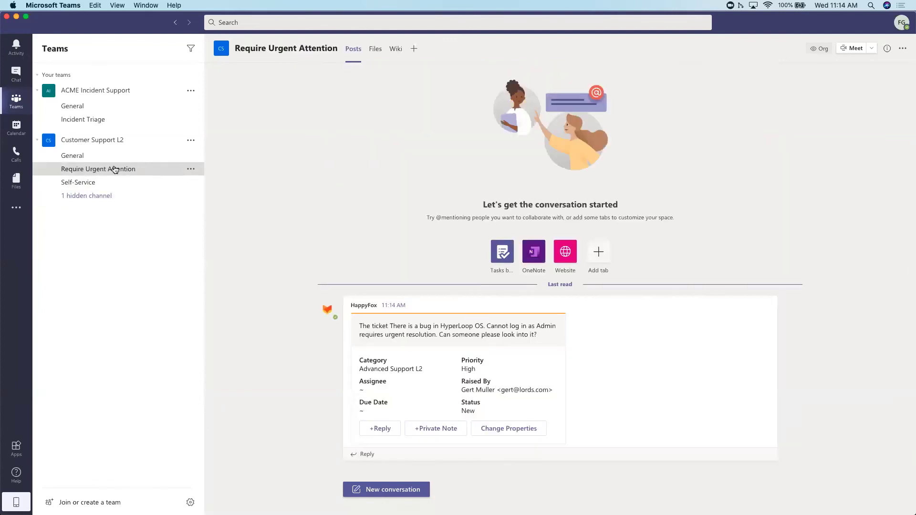
left_click_drag(362, 325, 409, 326)
left_click(410, 326)
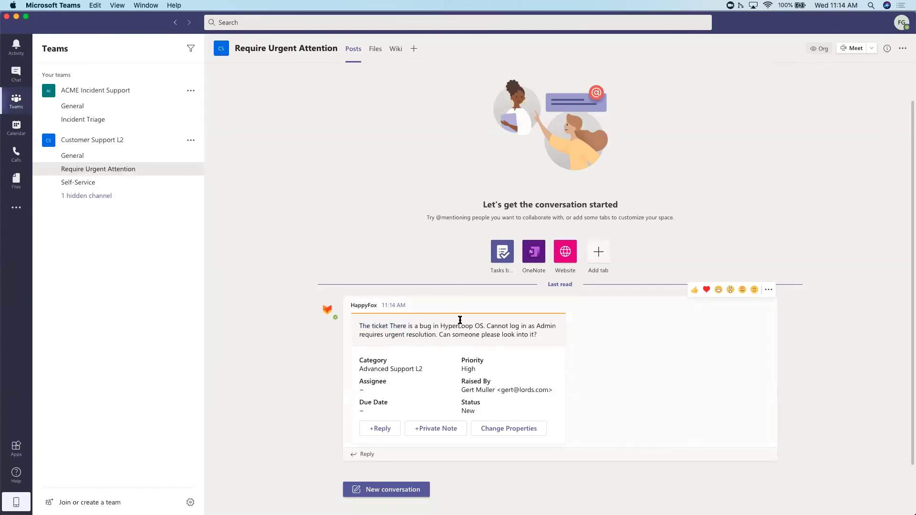